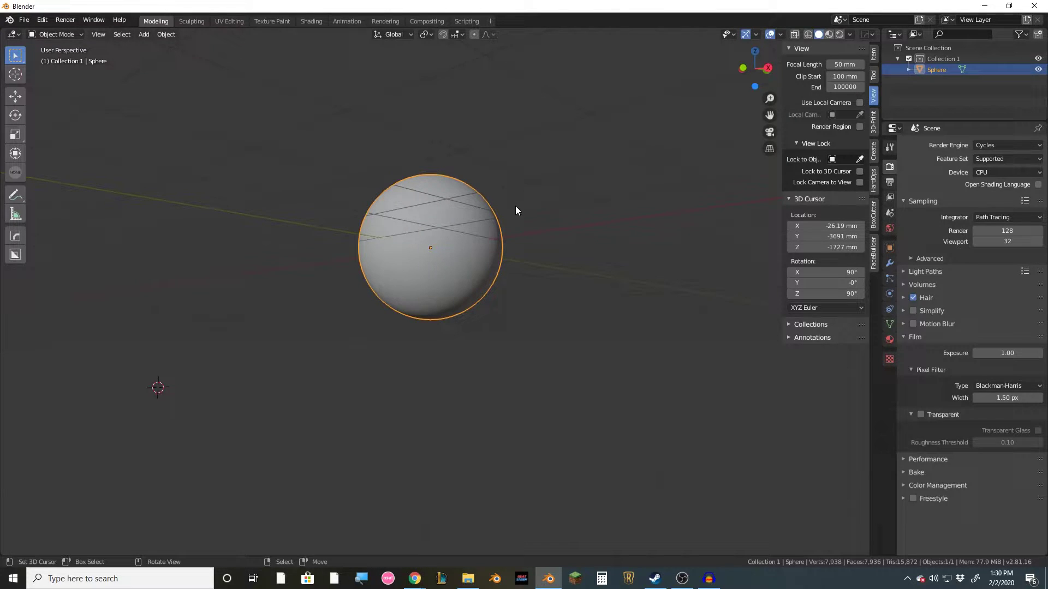
Switch the viewport to Rendered shading to preview the sphere over the HDRI
key(z)
click(515, 149)
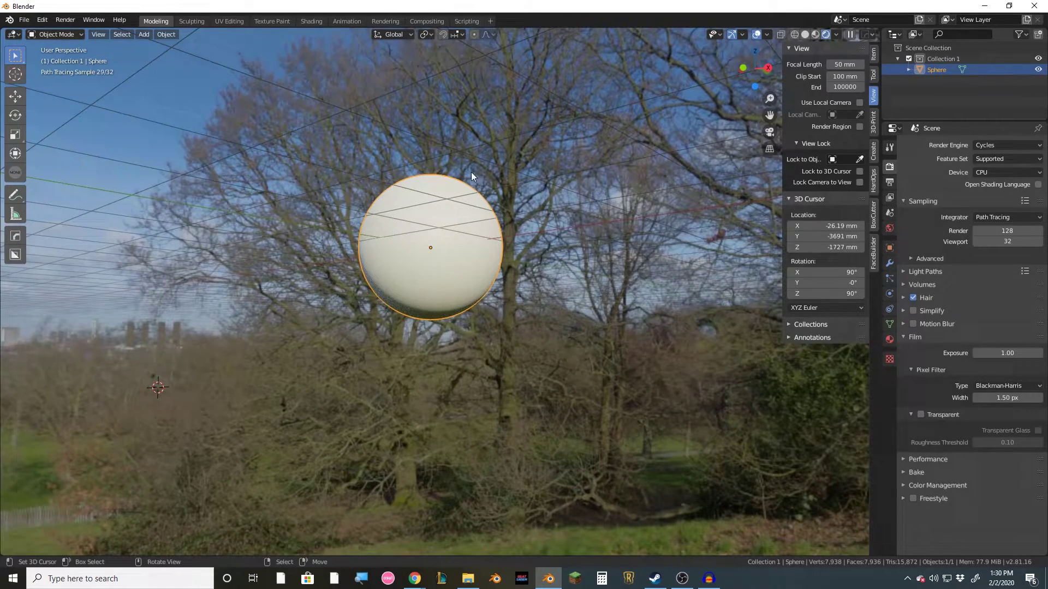
middle_drag(557, 245, 416, 109)
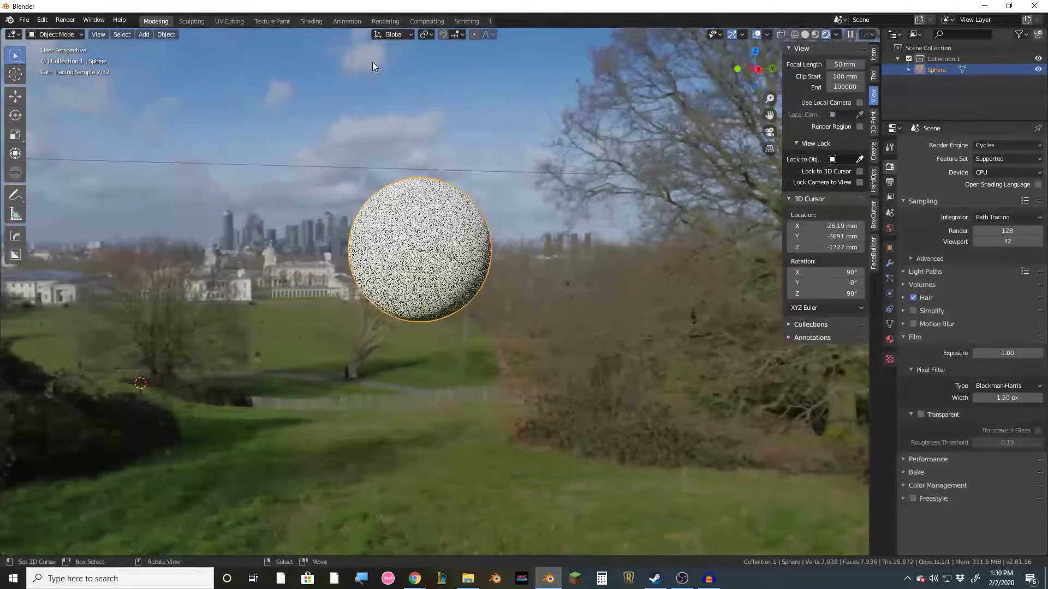
In the Shading workspace, replace the Principled BSDF with a Glass BSDF wired to Material Output Surface
click(312, 20)
click(463, 381)
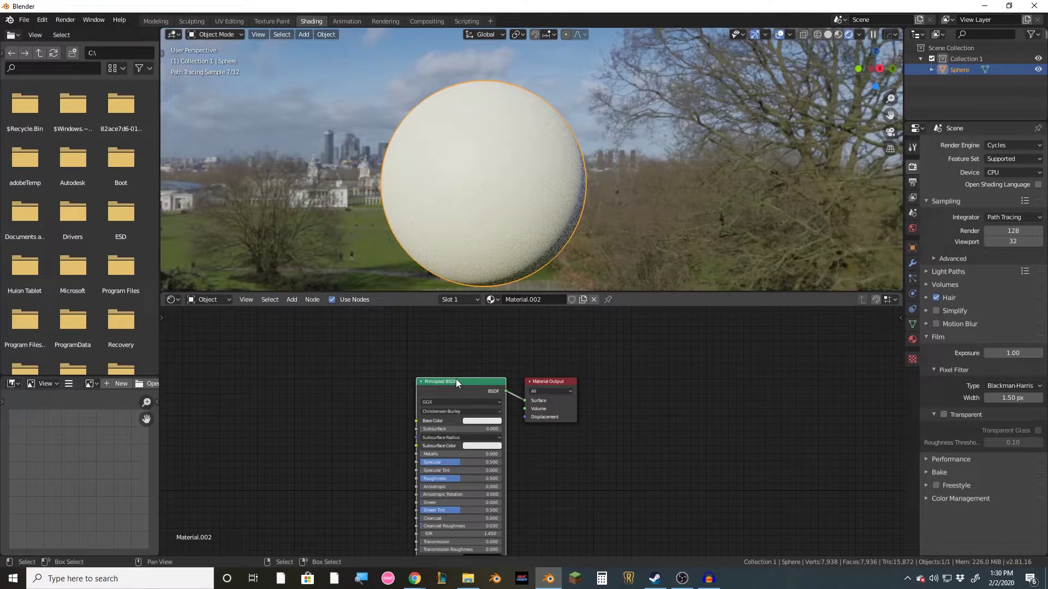
key(Delete)
key(shift+a)
click(475, 339)
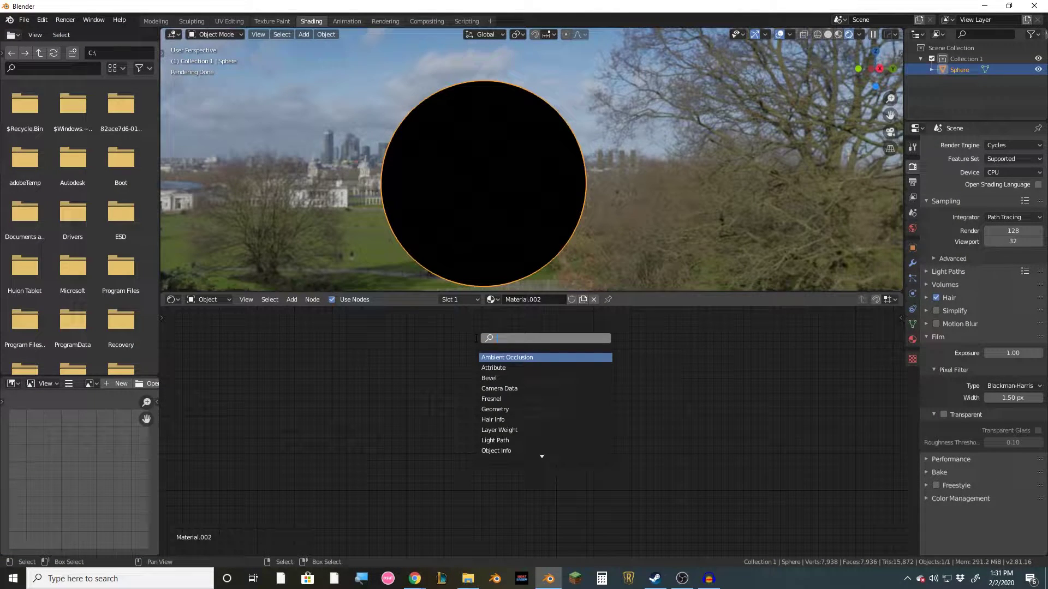
text(glass)
key(Return)
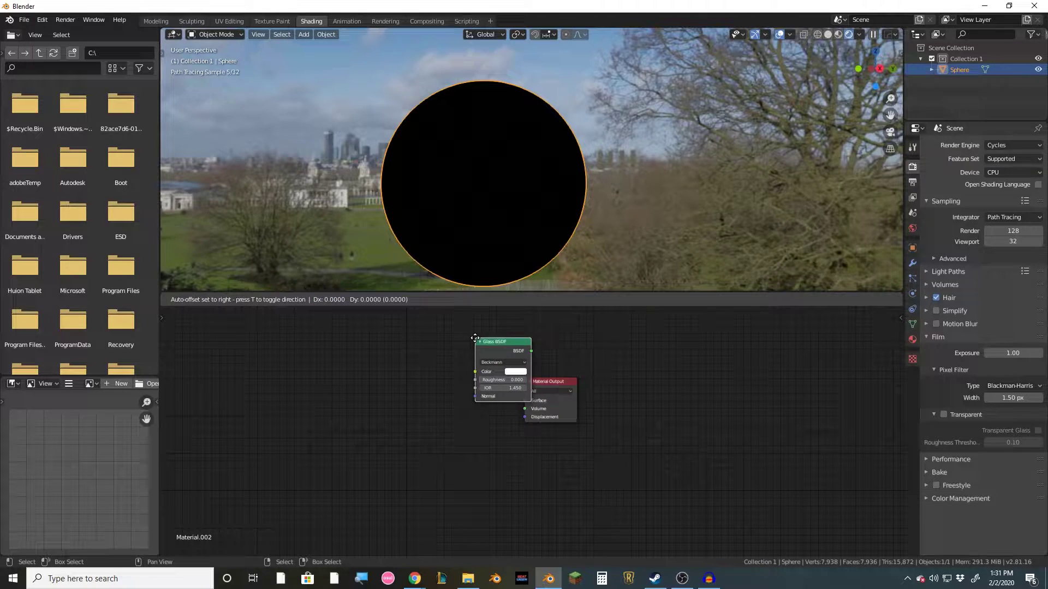
click(421, 377)
drag(483, 385, 530, 403)
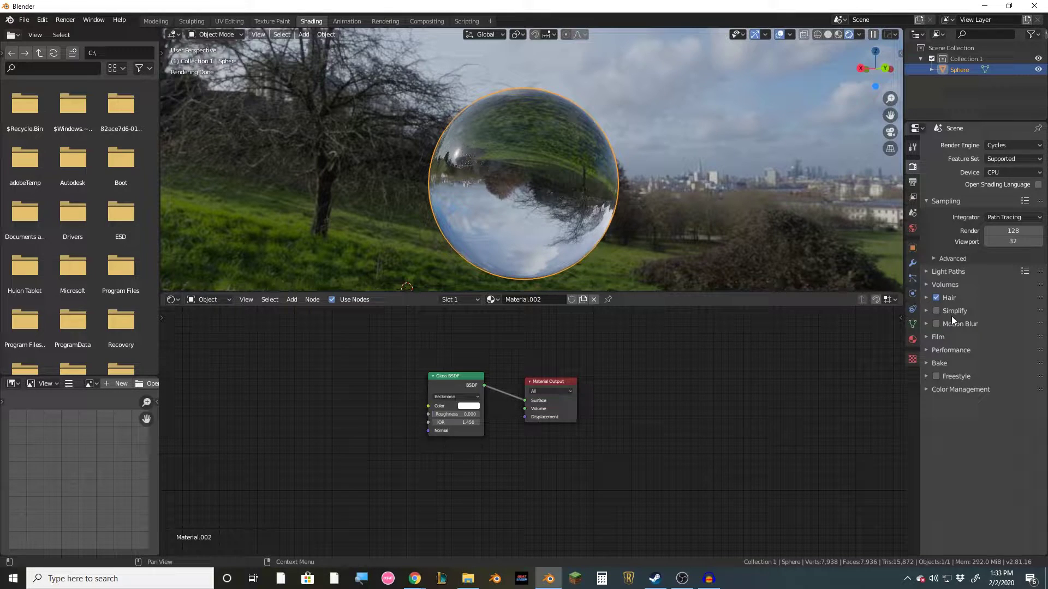
In Render Properties, enable Film Transparent and Transparent Glass
click(926, 338)
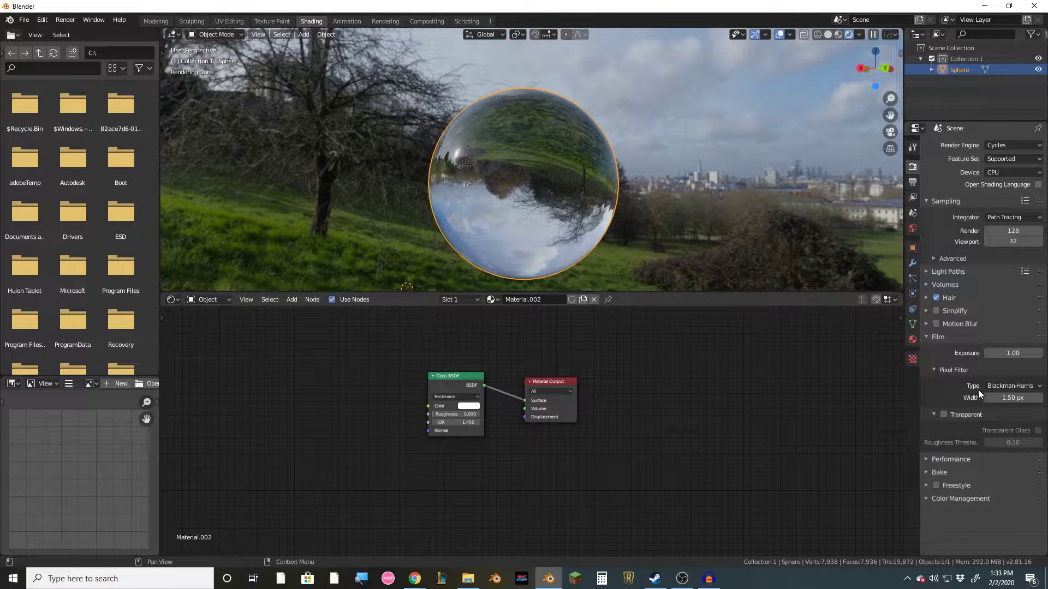
click(942, 414)
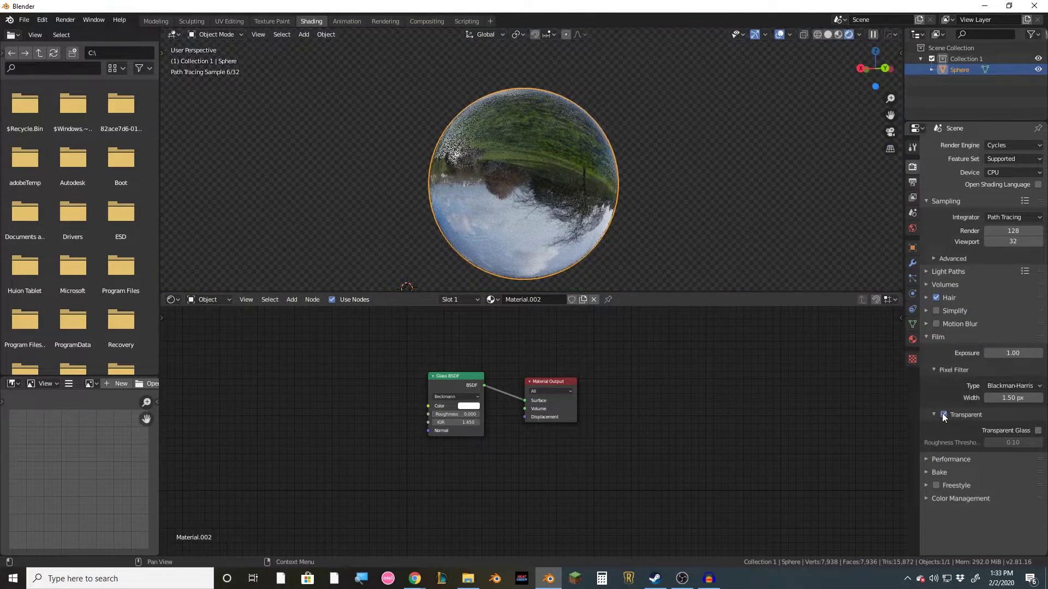
click(1038, 431)
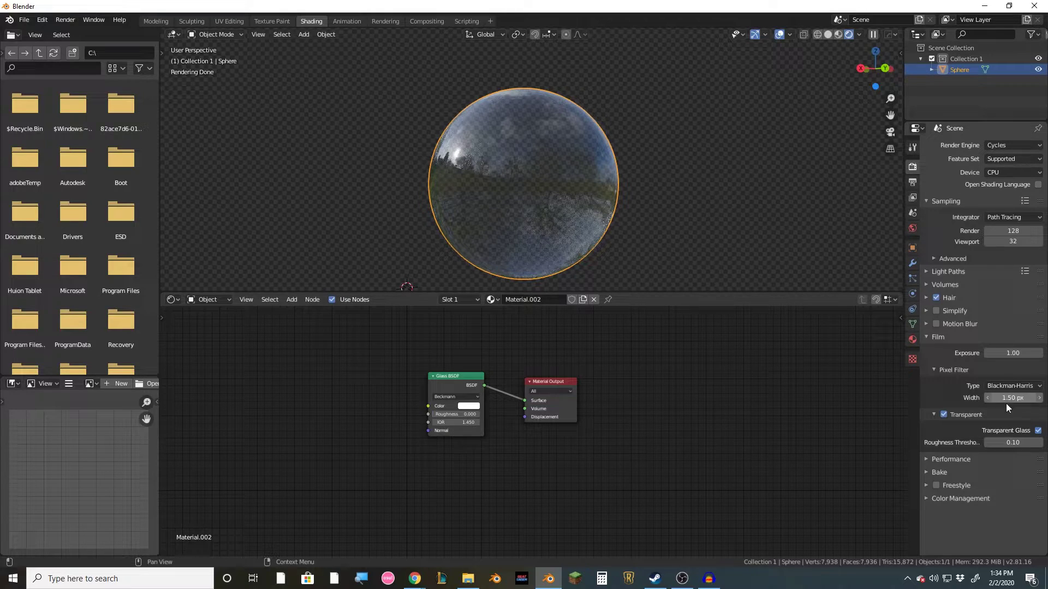
Toggle Transparent Glass off and back on to compare the sphere's appearance
click(1036, 432)
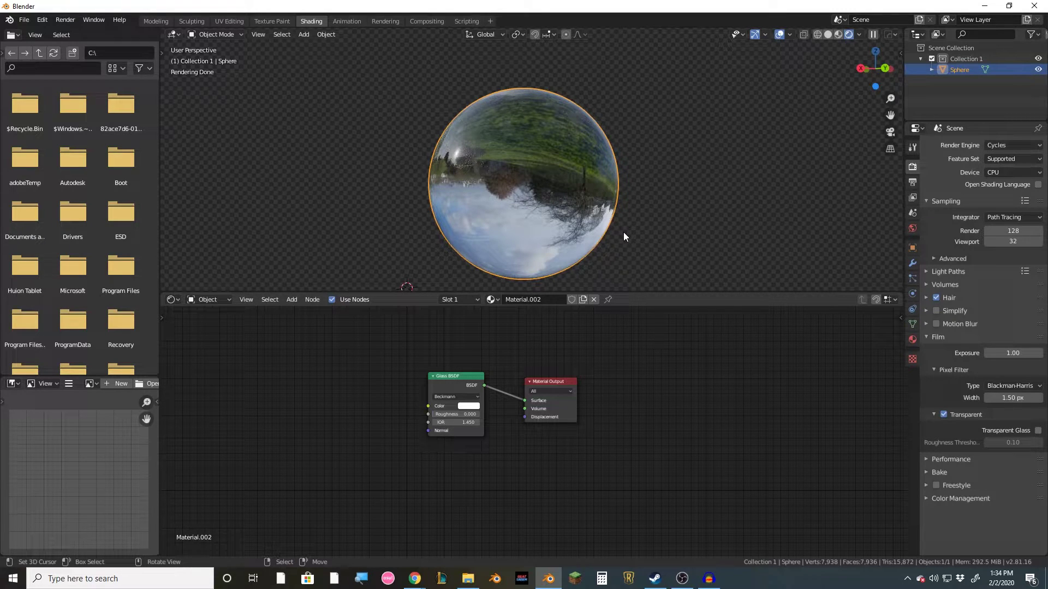
click(1038, 431)
middle_drag(710, 208, 729, 167)
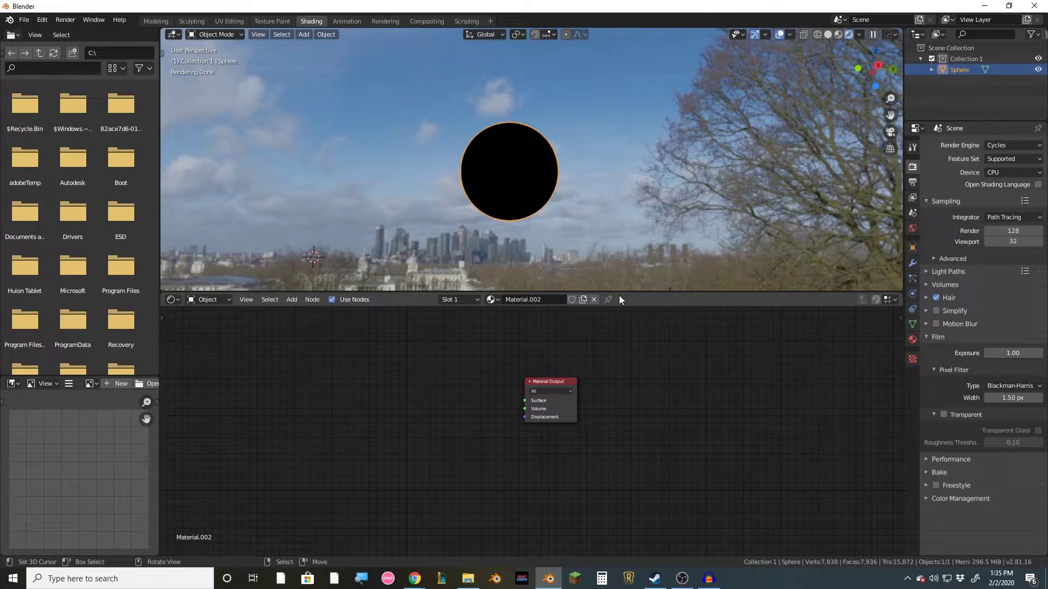
Orbit to the park view and add a Light Path node on the left
scroll(604, 141, down, 3)
middle_drag(604, 141, 421, 132)
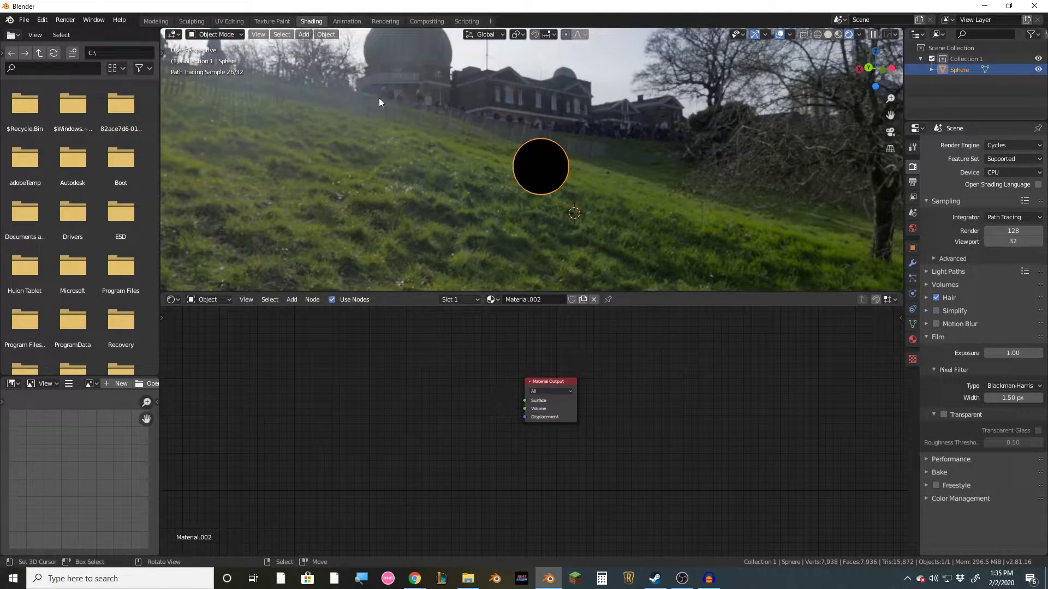
middle_drag(379, 98, 490, 114)
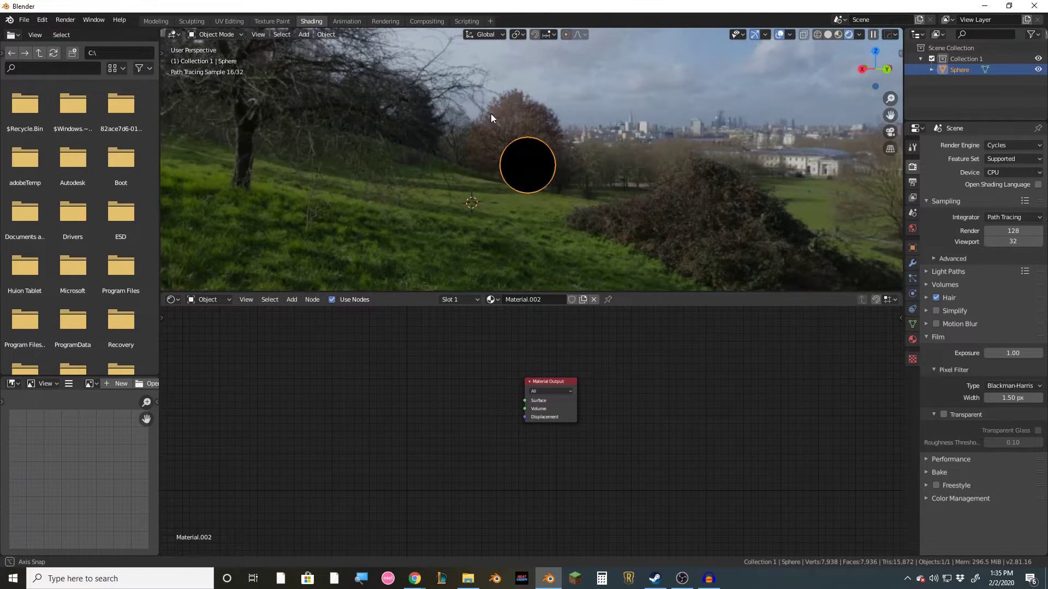
key(shift+a)
click(599, 378)
text(light)
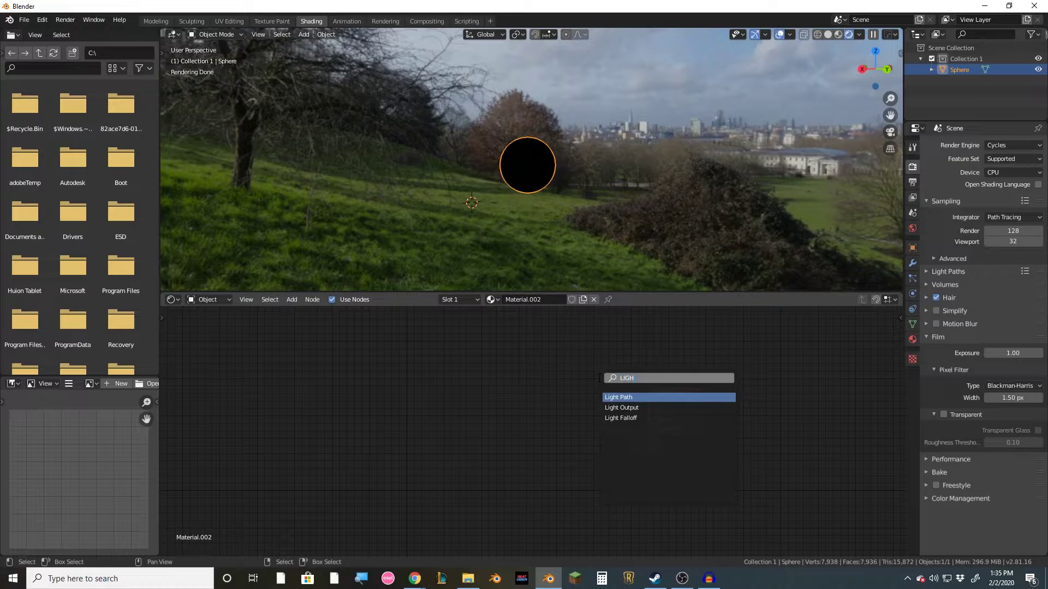
key(Return)
click(331, 329)
Add two Math nodes set to Add beside the Light Path node
key(shift+a)
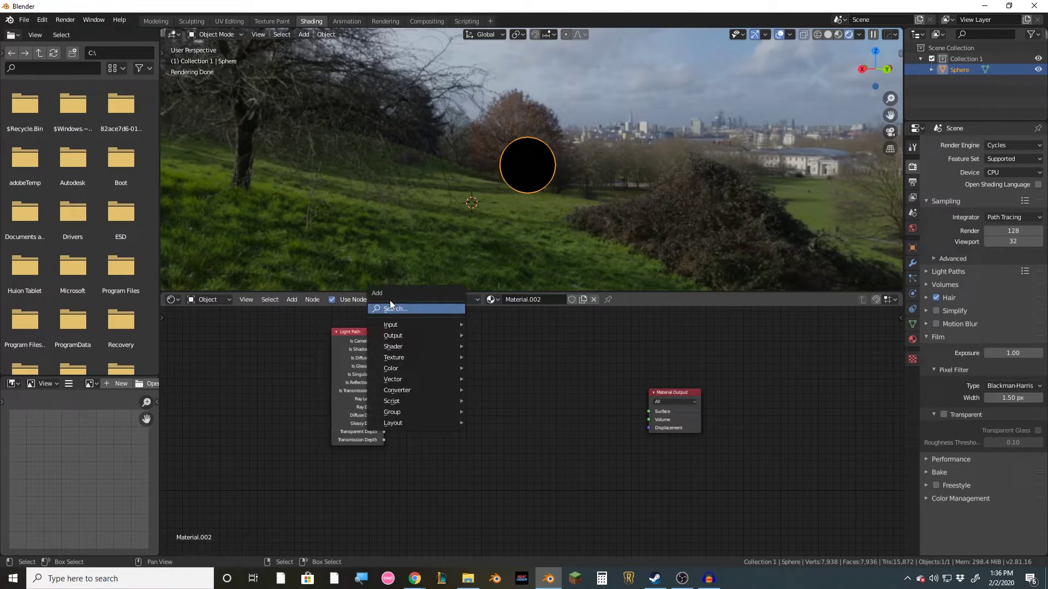
click(389, 302)
text(MATH)
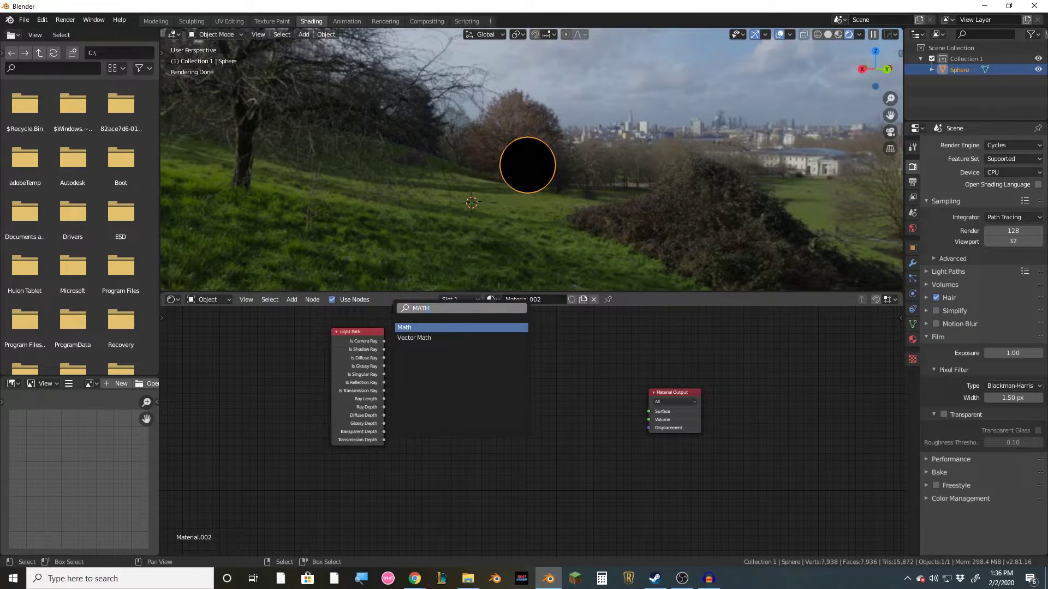
key(Return)
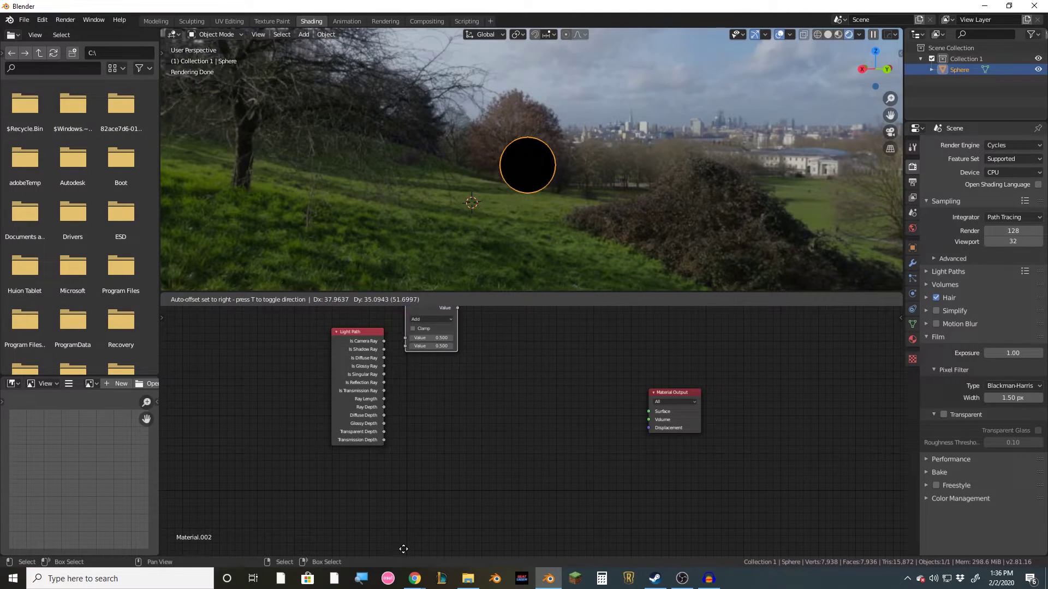
click(410, 332)
key(shift+a)
click(495, 345)
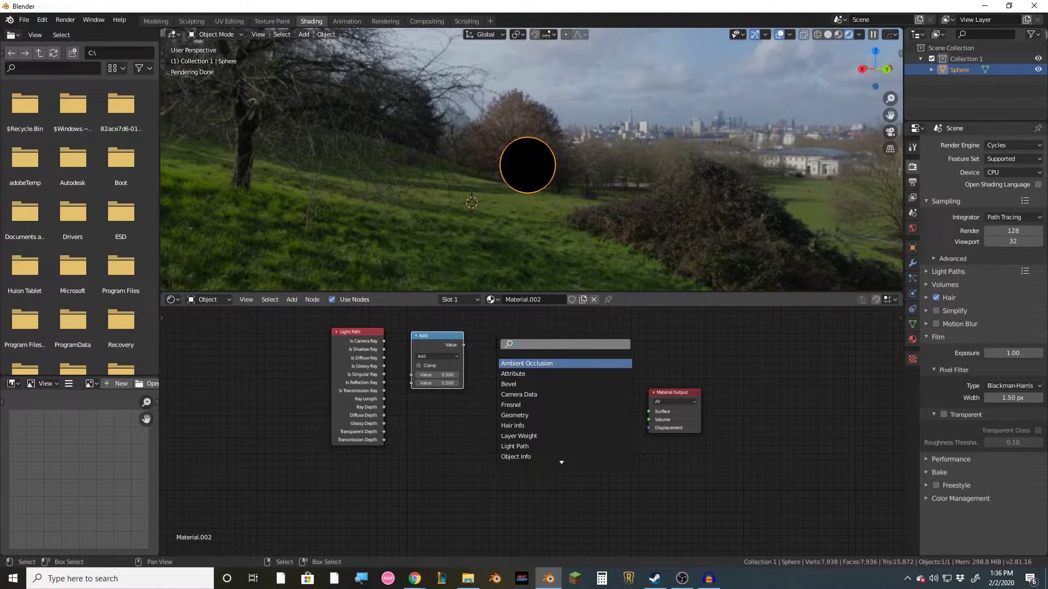
text(math)
key(Return)
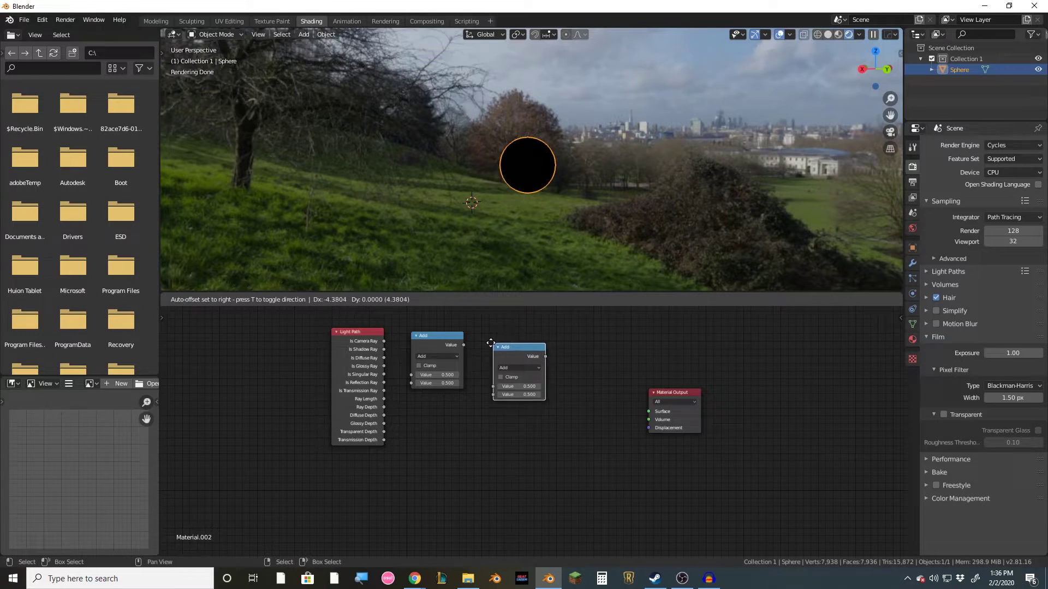
Wire Shadow and Diffuse rays into the first Add, then Glossy ray and that sum into the second
click(483, 339)
scroll(402, 386, up, 2)
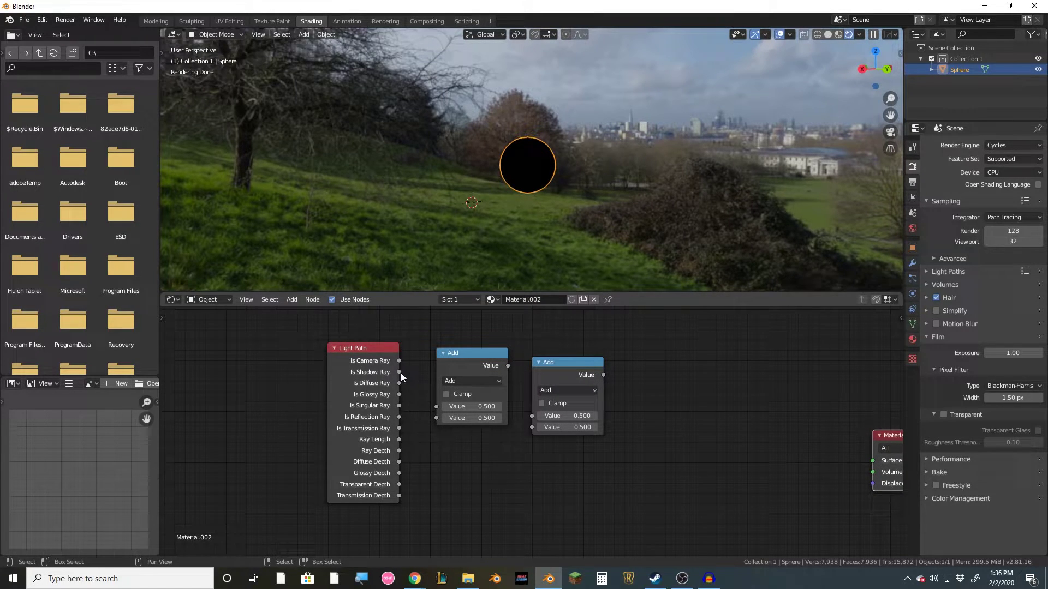
drag(401, 373, 436, 419)
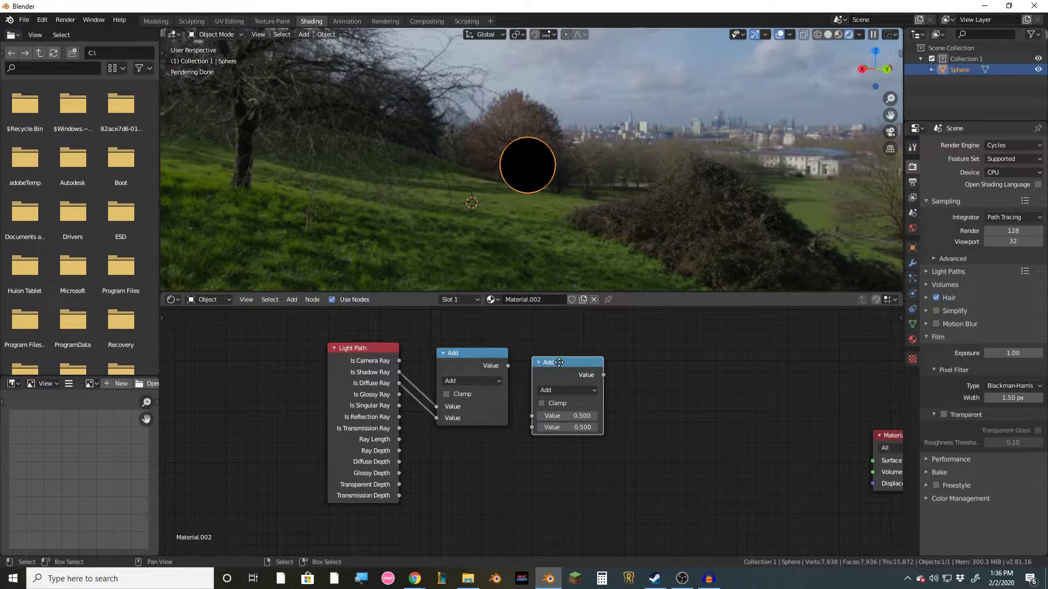
drag(555, 363, 596, 358)
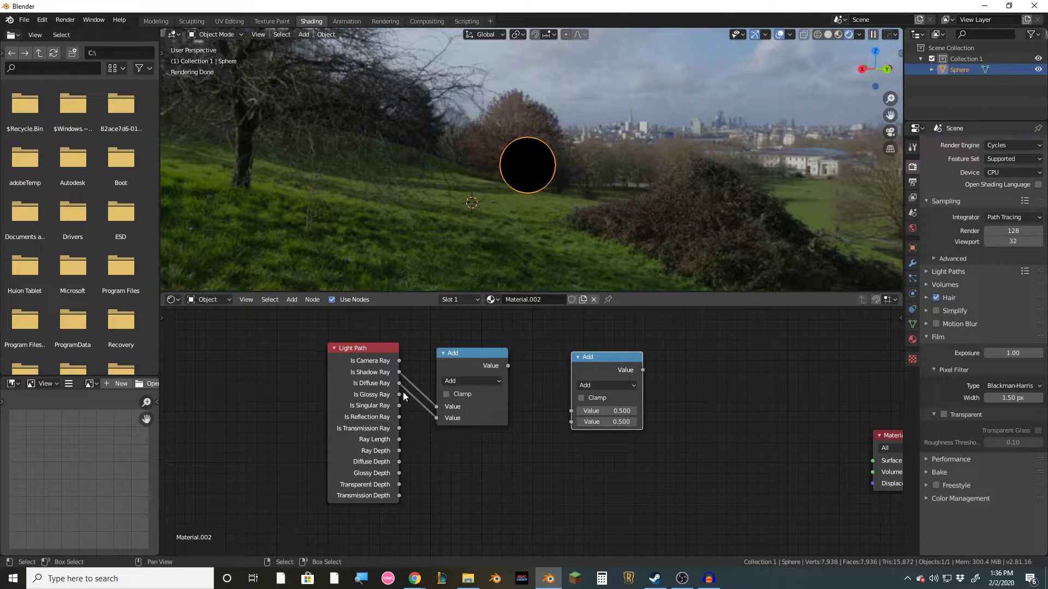
drag(399, 394, 565, 415)
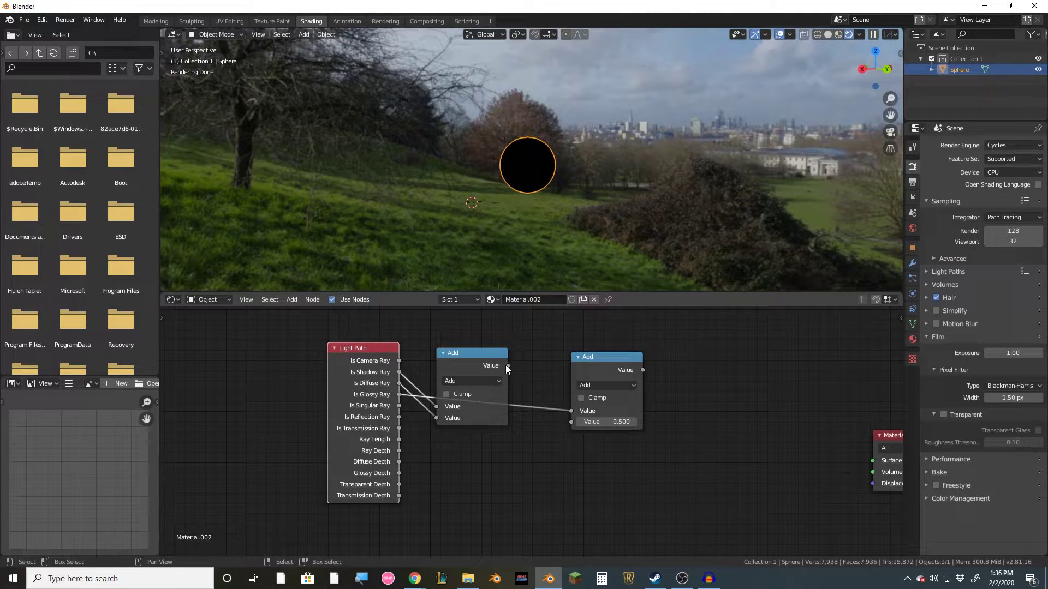
drag(507, 366, 570, 422)
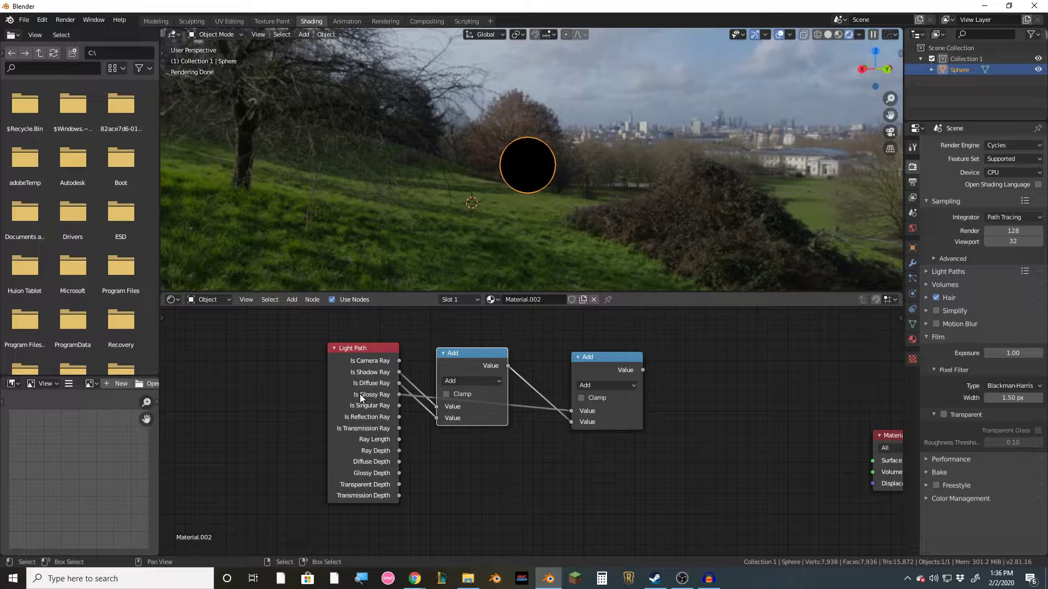
scroll(524, 426, down, 2)
middle_drag(620, 445, 501, 388)
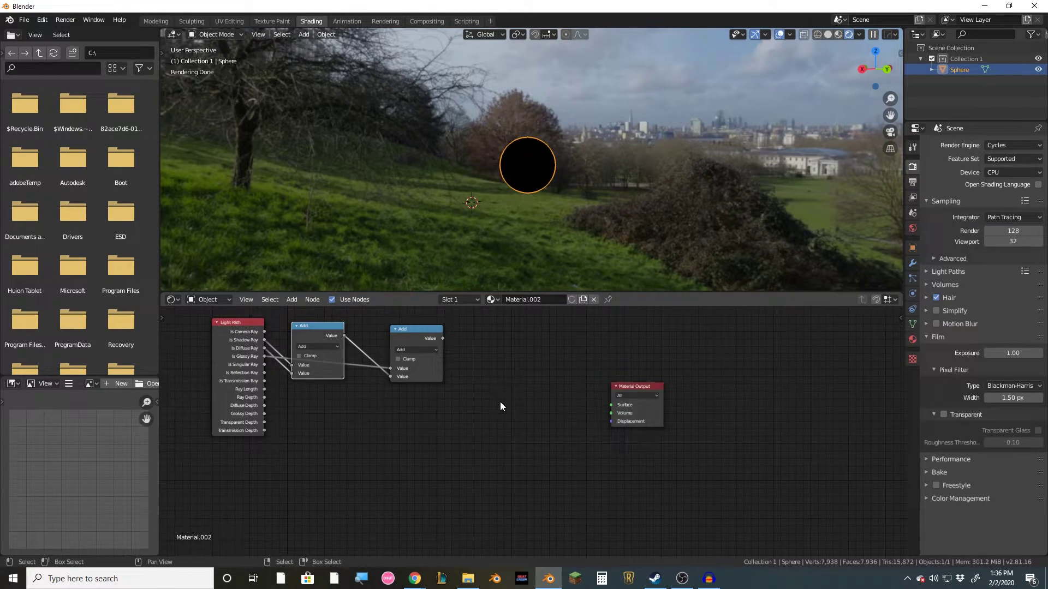
Add a Transparent BSDF node below the Glossy BSDF
scroll(501, 402, down, 1)
key(shift+a)
text(TRA)
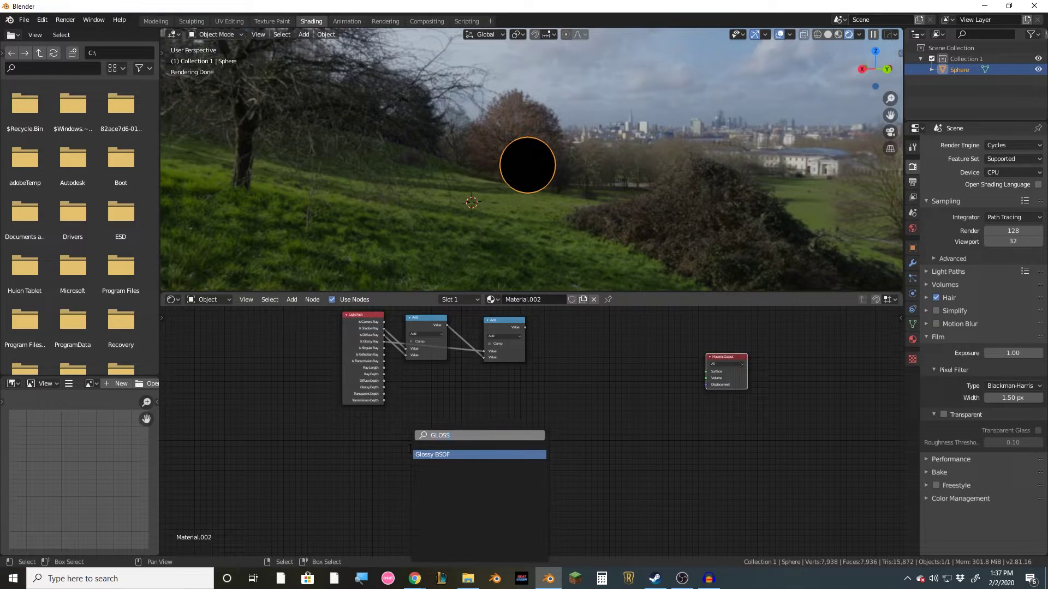
text(NSPAREN)
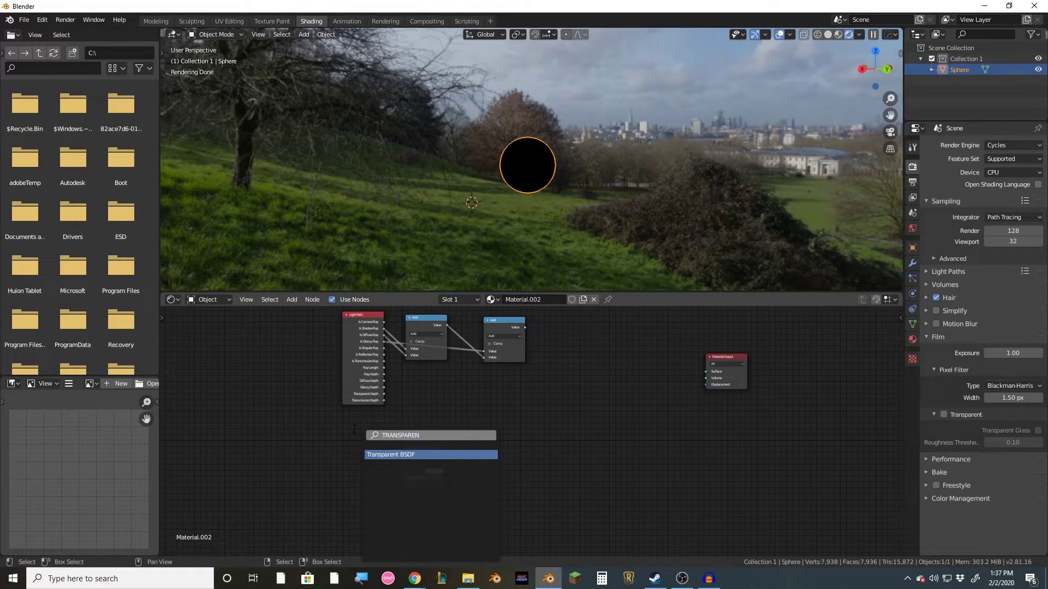
key(Return)
click(403, 501)
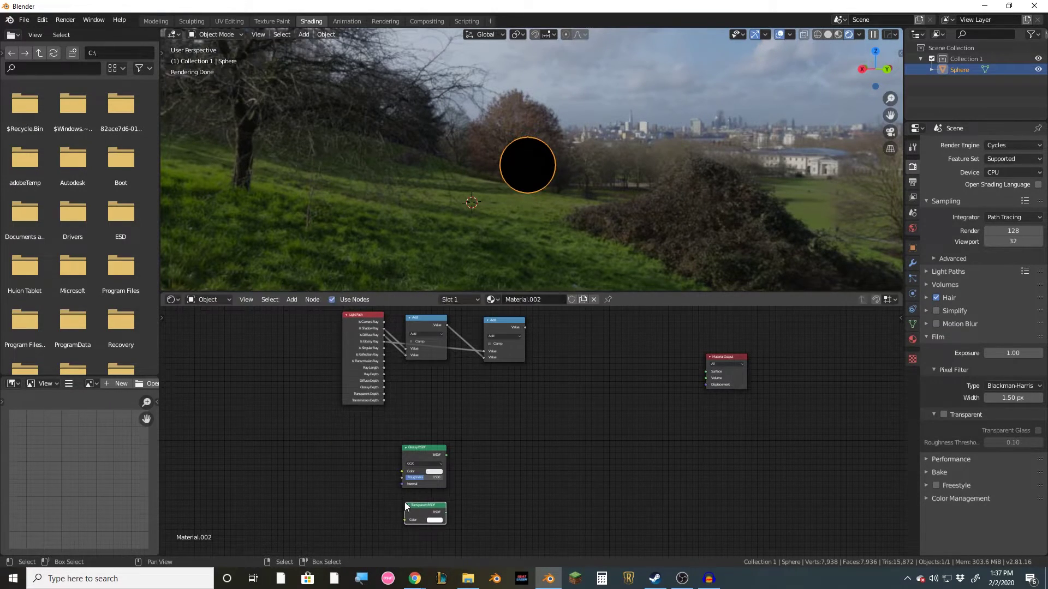
Add a Mix Shader fed by Glossy BSDF and Transparent BSDF in its two shader inputs
scroll(464, 415, up, 1)
key(shift+a)
text(MIX)
key(Return)
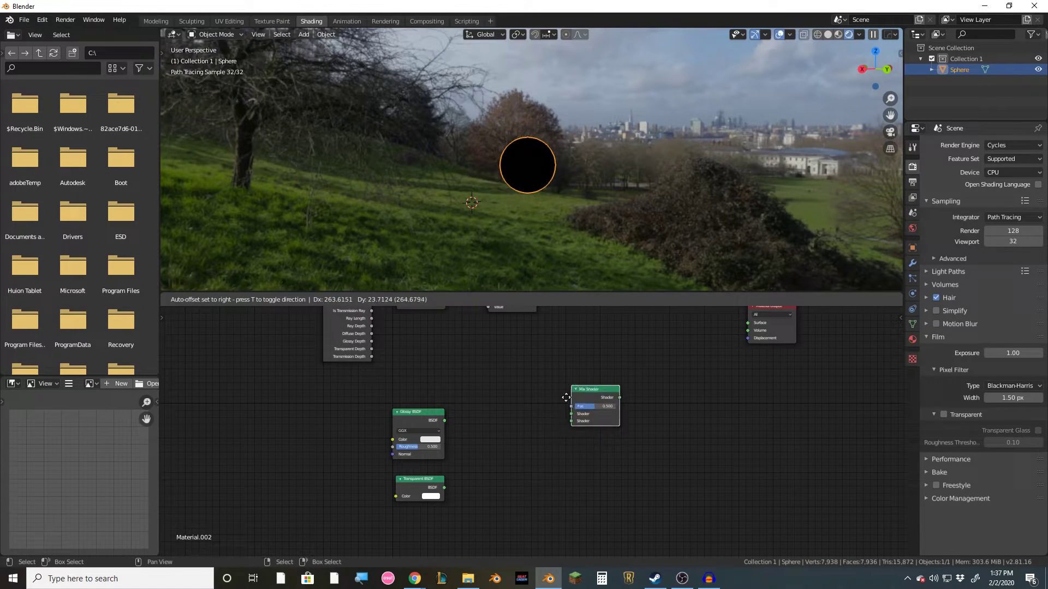
click(479, 417)
drag(443, 417, 481, 448)
drag(445, 487, 479, 456)
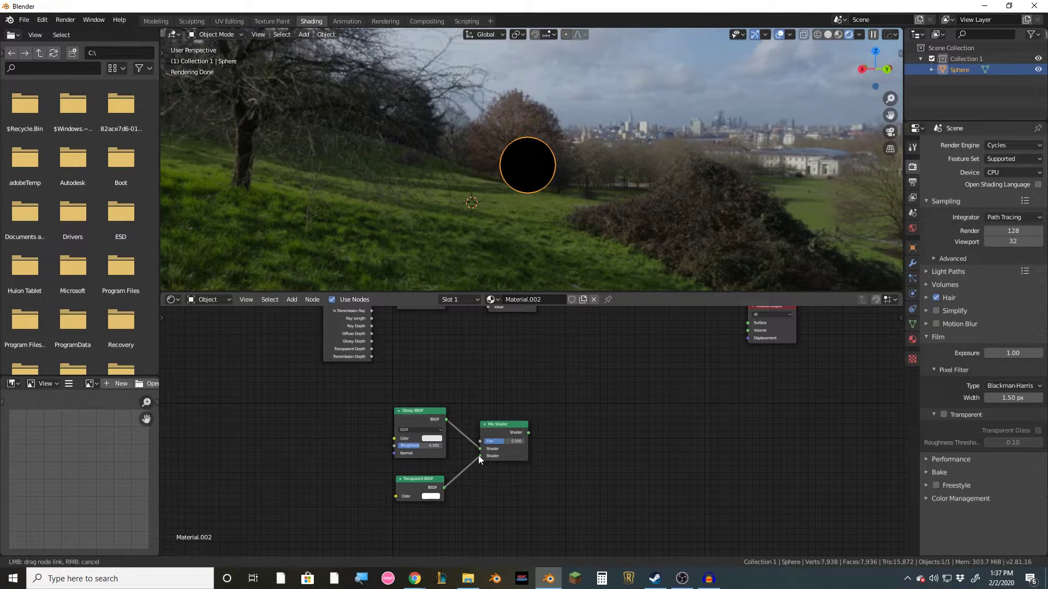
scroll(402, 370, up, 1)
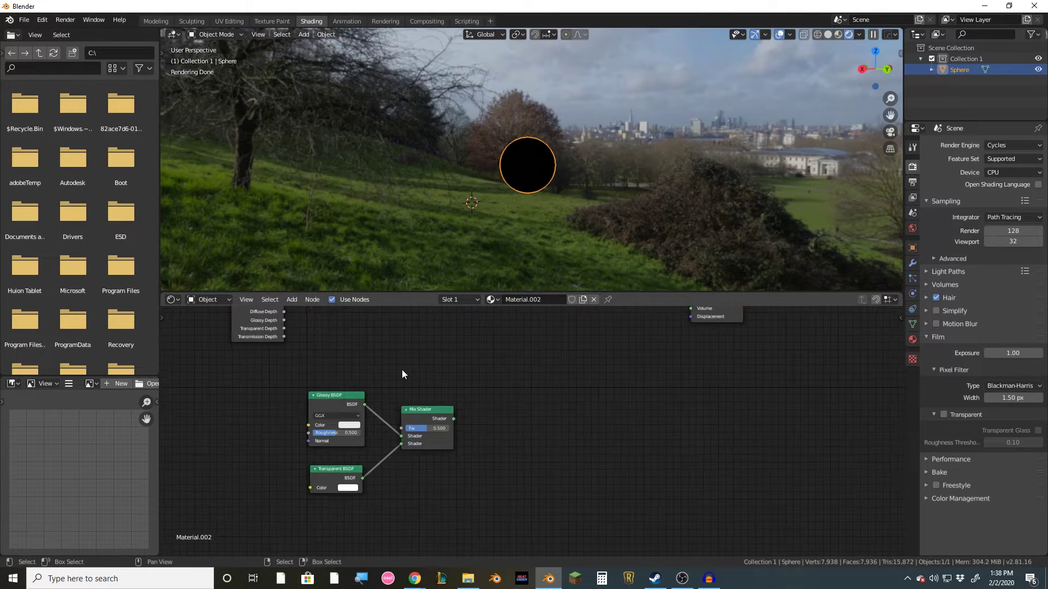
Place a Fresnel node above the Glossy BSDF, link it to the Mix Shader Fac, and set IOR 40
key(shift+a)
click(373, 353)
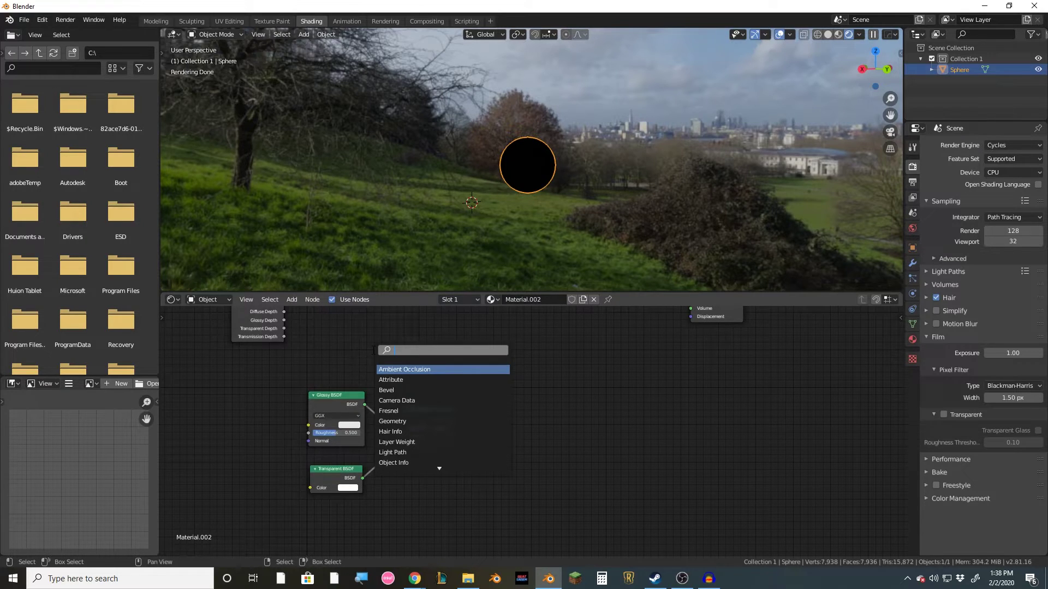
text(FRESNEL)
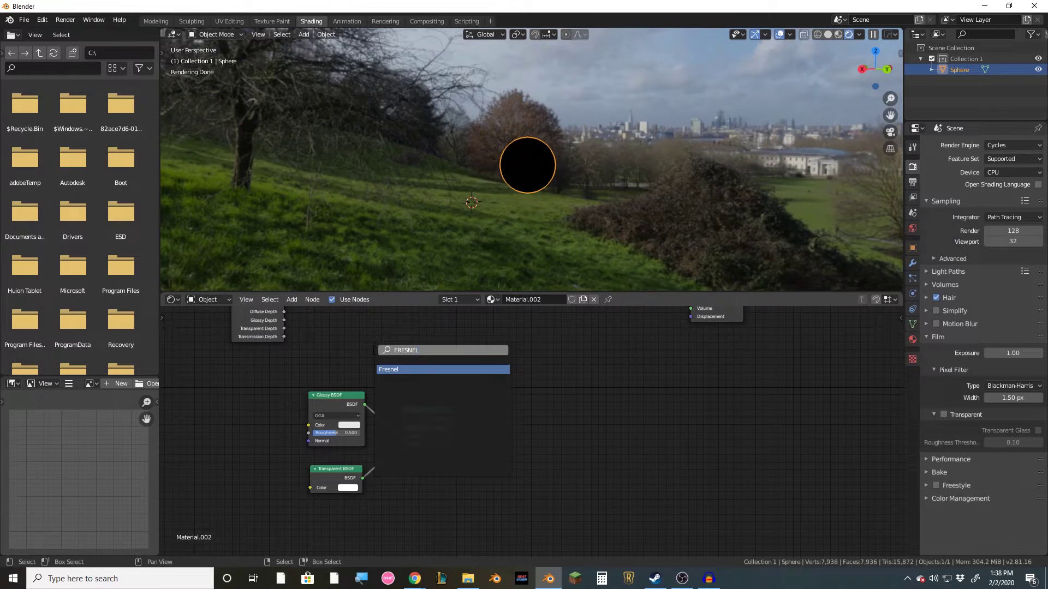
key(Return)
click(308, 343)
drag(401, 428, 361, 356)
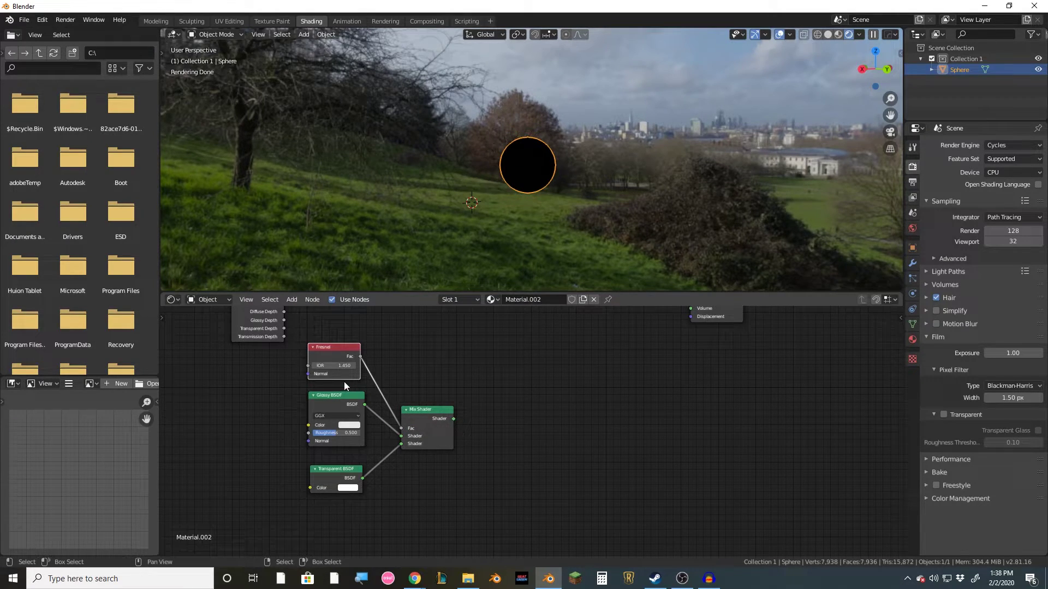
click(331, 366)
text(40)
key(Return)
Add a second Mix Shader fed by the first Mix Shader and the Transparent BSDF
middle_drag(332, 368, 292, 411)
key(shift+a)
click(495, 392)
text(M)
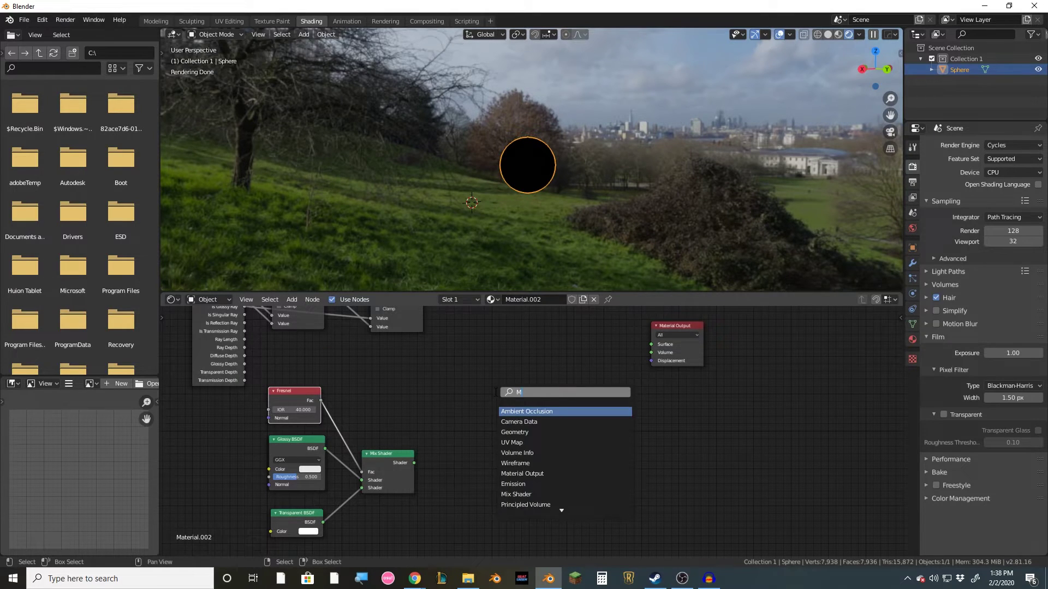
text(ix)
key(Return)
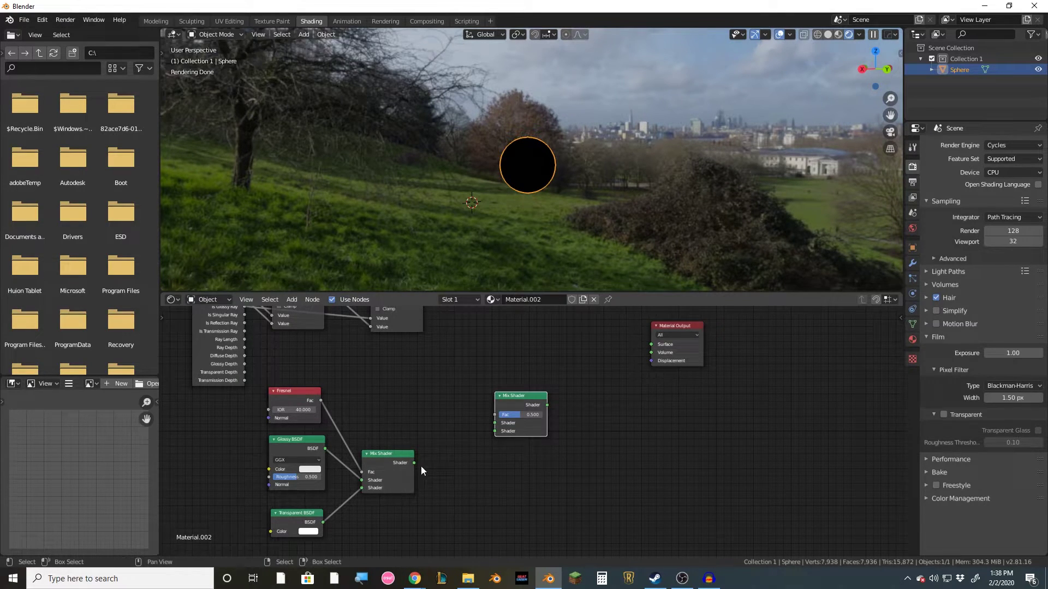
scroll(400, 449, down, 1)
drag(405, 454, 476, 422)
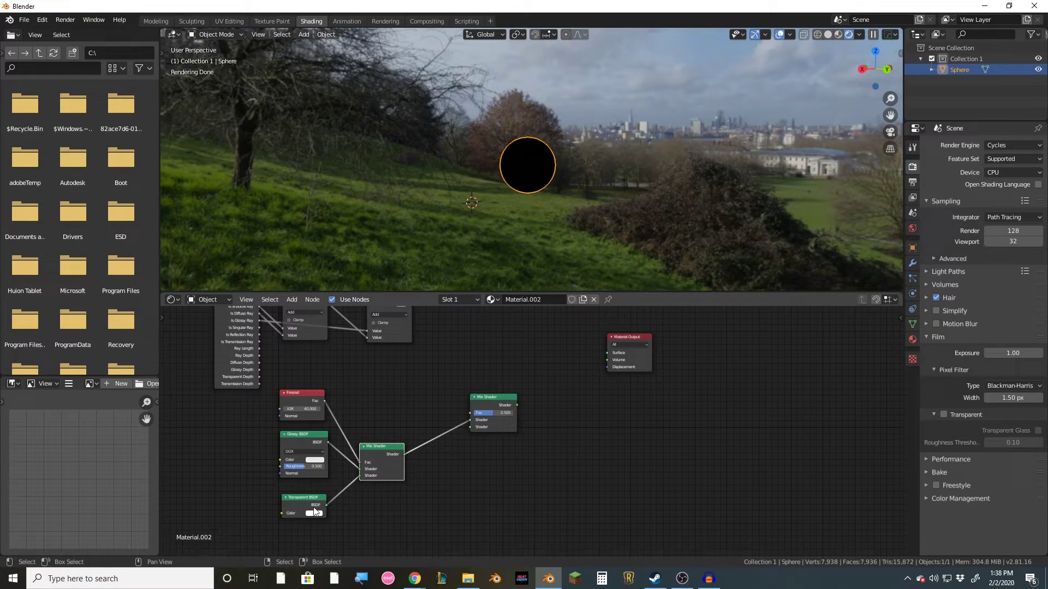
drag(329, 505, 478, 430)
Connect the second Add node's Value to the second Mix Shader's Fac
middle_drag(424, 311, 391, 352)
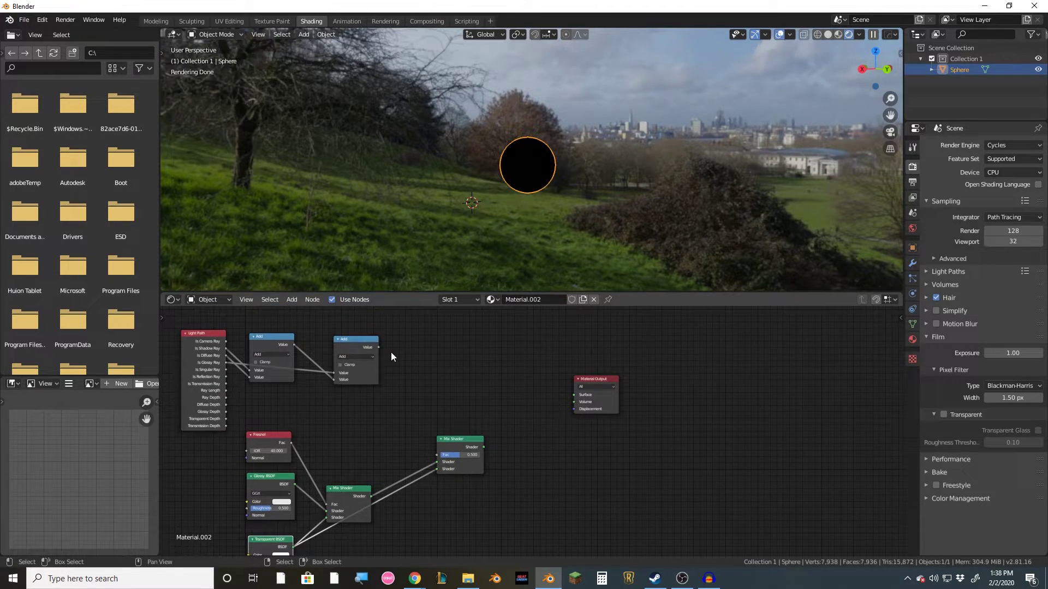
drag(378, 347, 438, 455)
scroll(514, 456, down, 2)
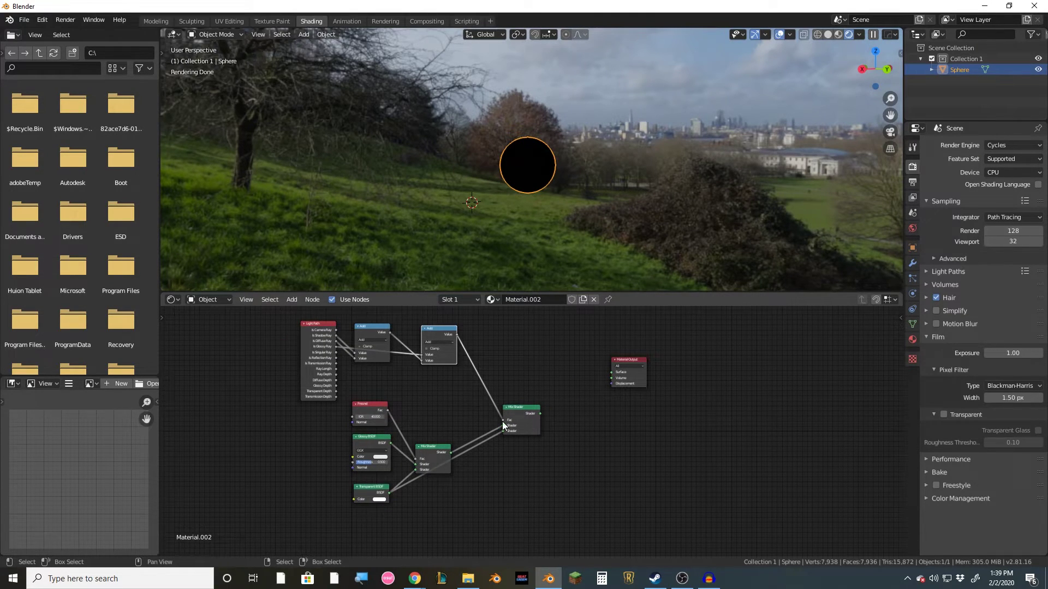
scroll(448, 398, up, 1)
shift+scroll(374, 370, up, 1)
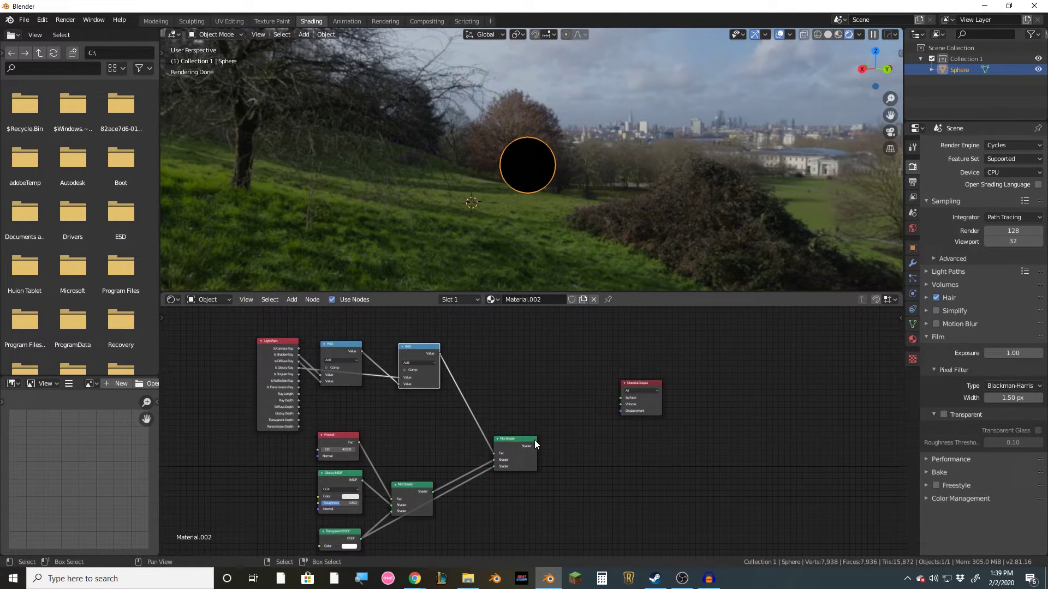
Connect the second Mix Shader output to the Material Output Surface
drag(537, 446, 621, 398)
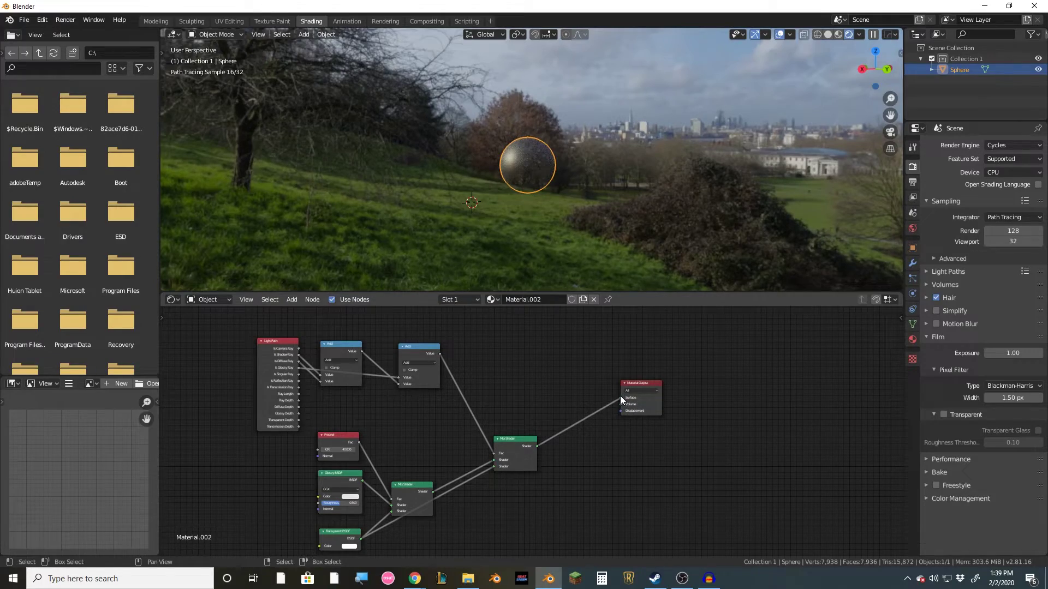
scroll(496, 158, up, 5)
middle_drag(561, 202, 508, 206)
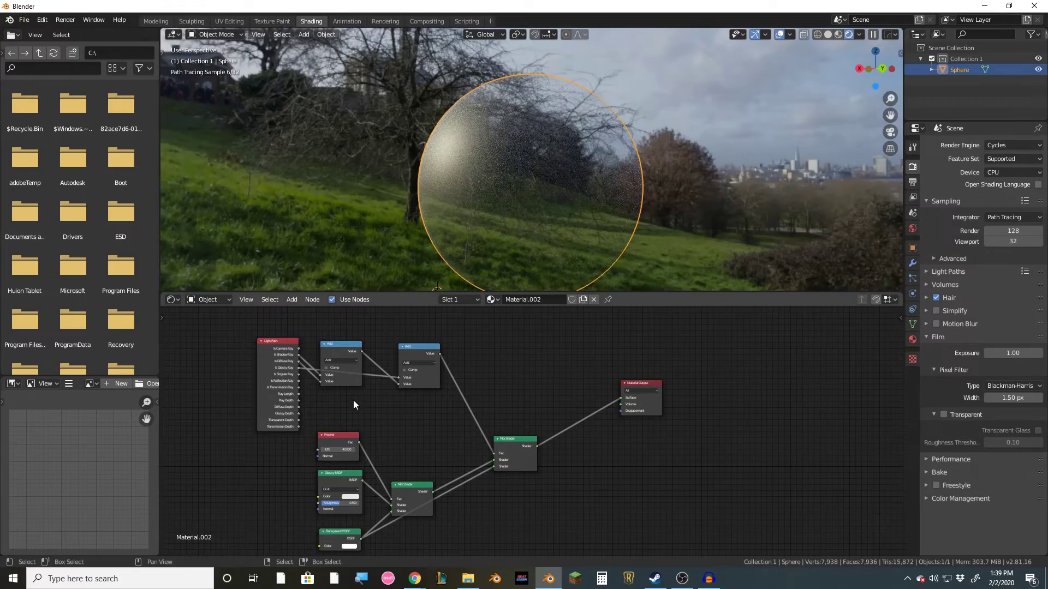
Lower the Glossy BSDF roughness to about 0.24 for a softer highlight
middle_drag(353, 405, 512, 380)
scroll(522, 469, up, 3)
middle_drag(579, 481, 485, 428)
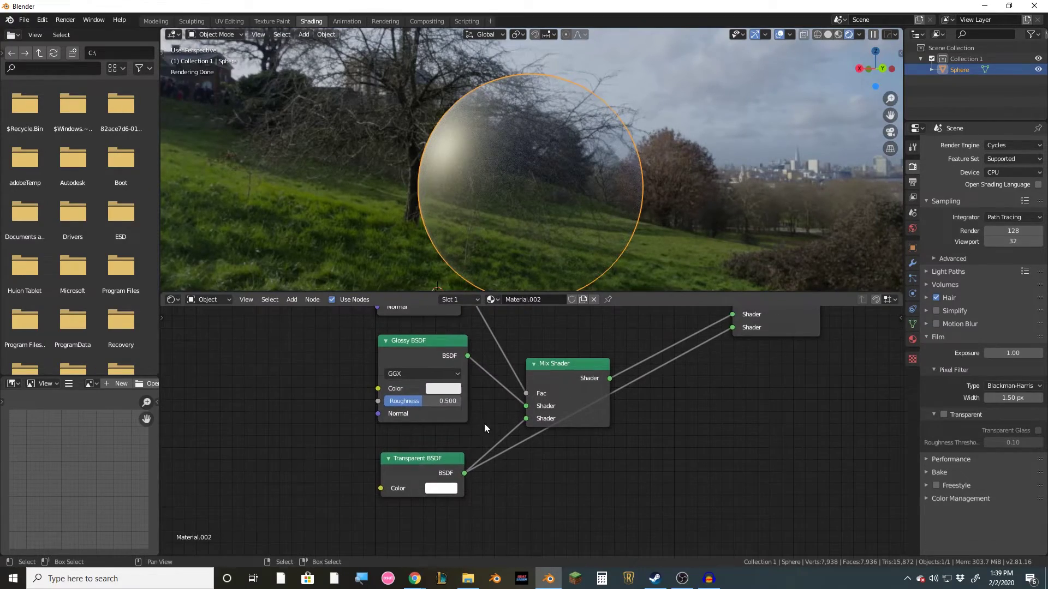
drag(432, 401, 402, 400)
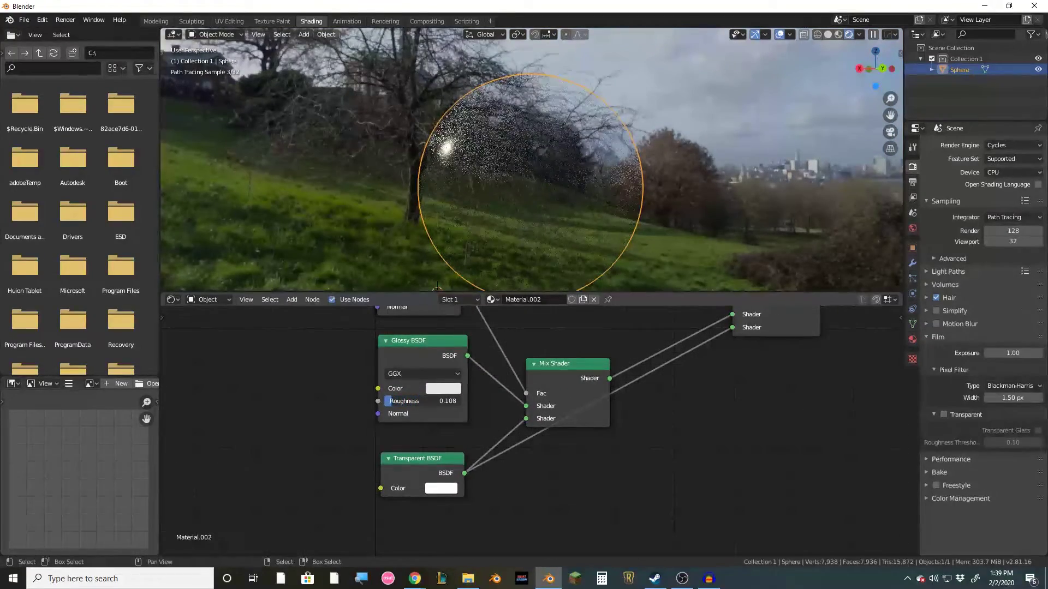
middle_drag(445, 144, 539, 174)
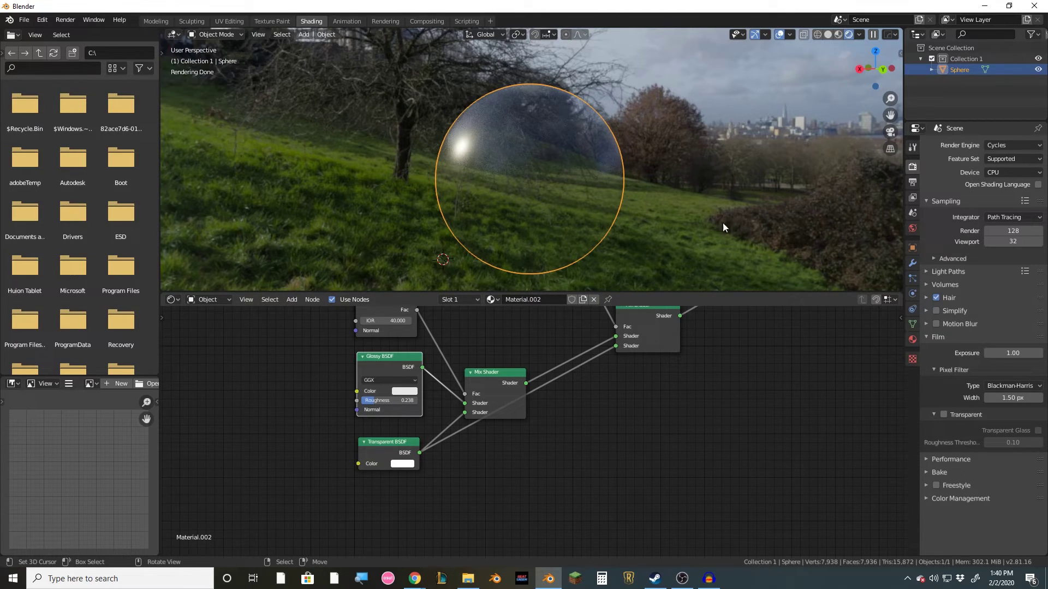
Set the Glossy BSDF roughness to 0.2
click(377, 401)
text(0.2)
key(Return)
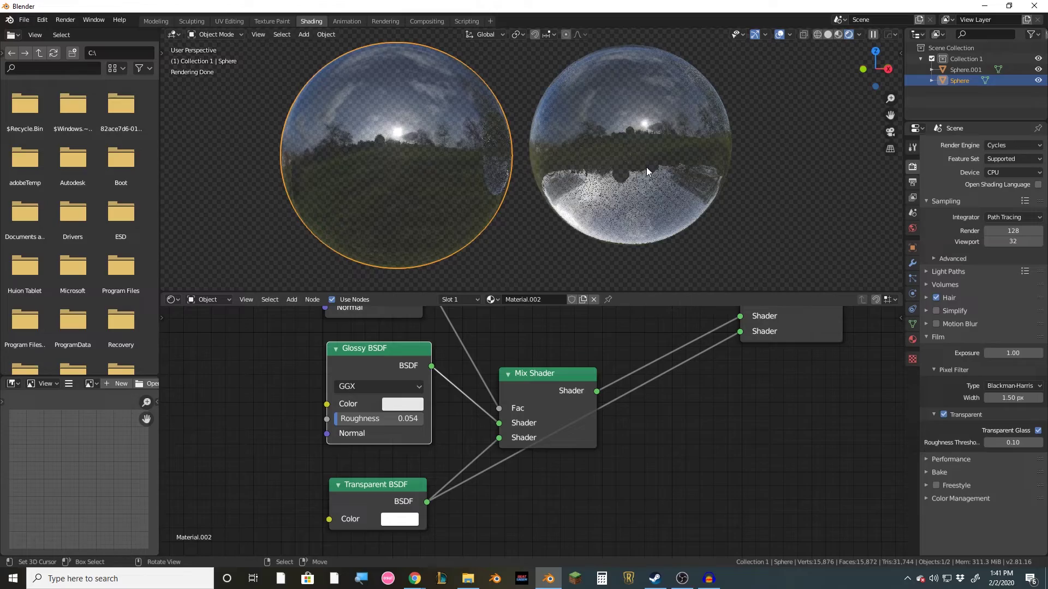
Move the two spheres apart and view them in Right Orthographic view
key(g)
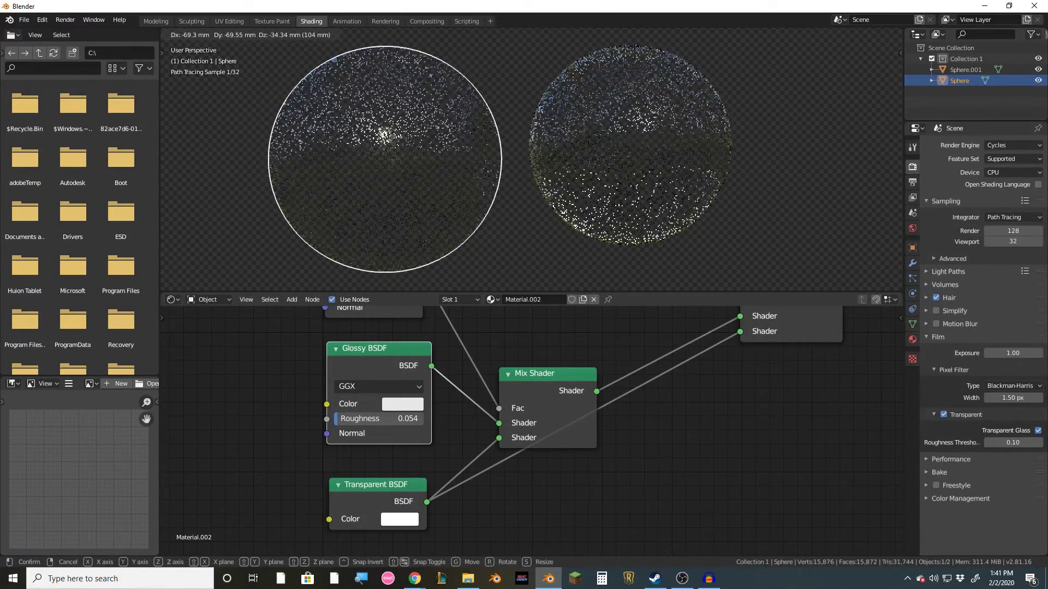
key(Return)
scroll(549, 389, down, 4)
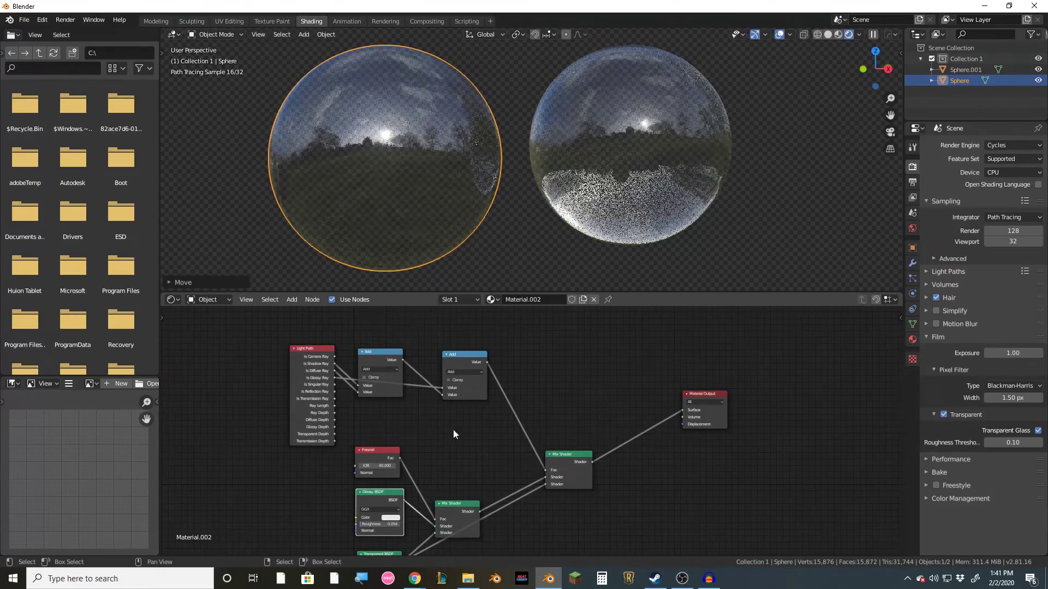
click(643, 197)
key(g)
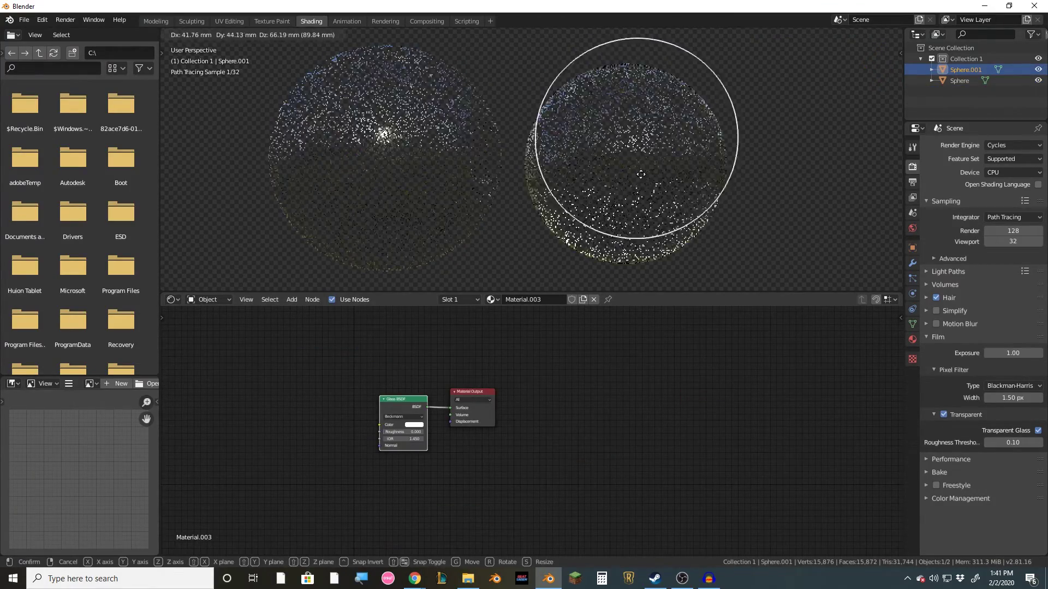
key(Return)
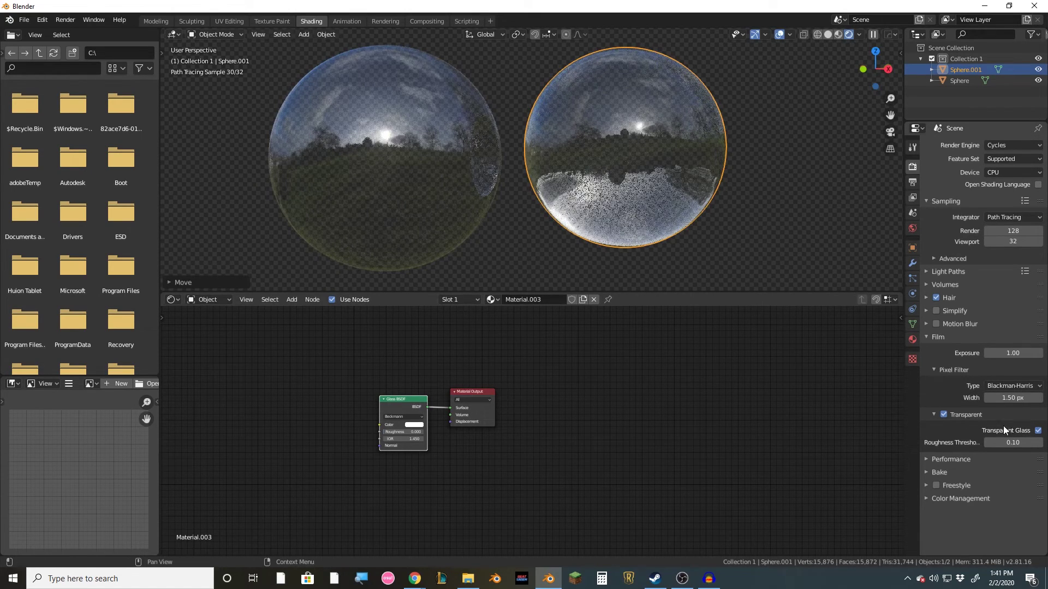
click(735, 250)
key(KP_3)
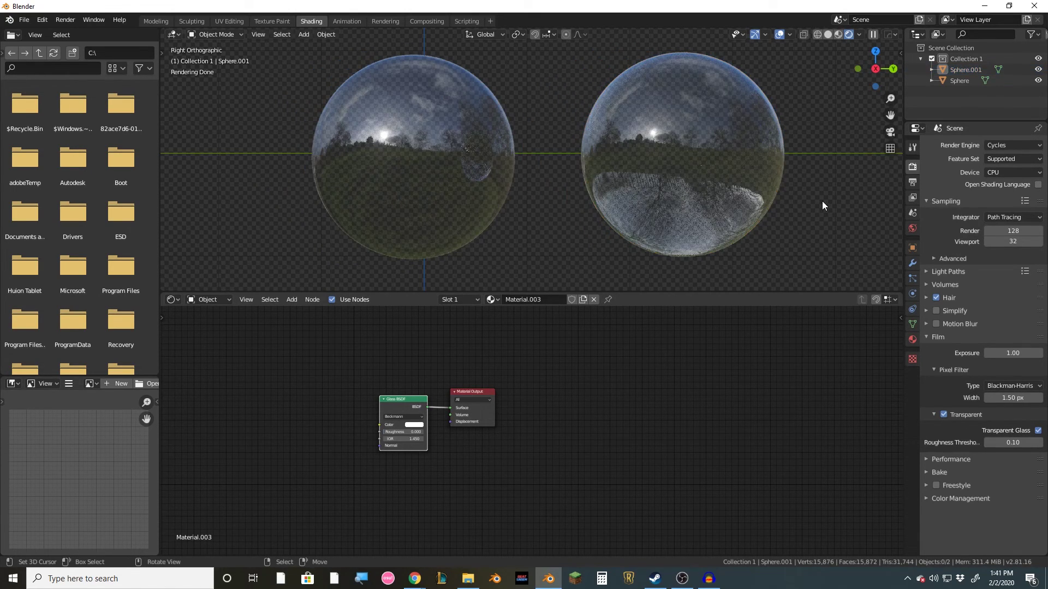